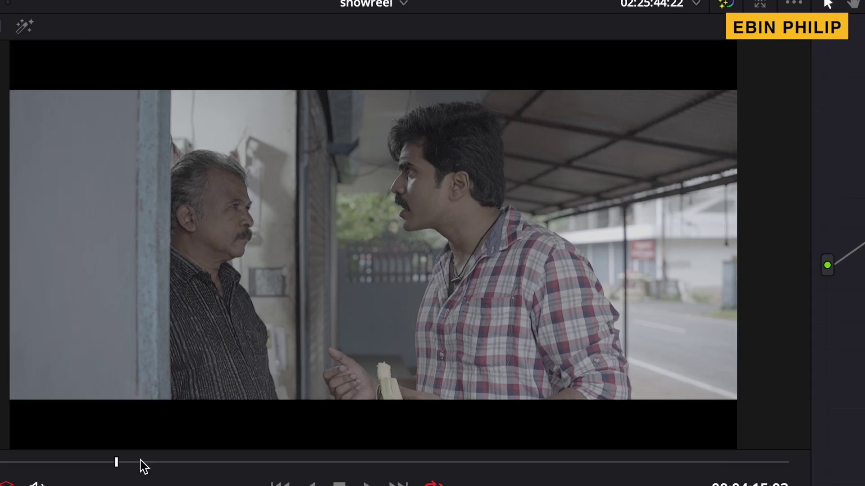
Scrub through the C0167.MP4 clip to review its shots
{"action": "left_click_drag", "start_coordinate": [121, 473], "coordinate": [507, 446]}
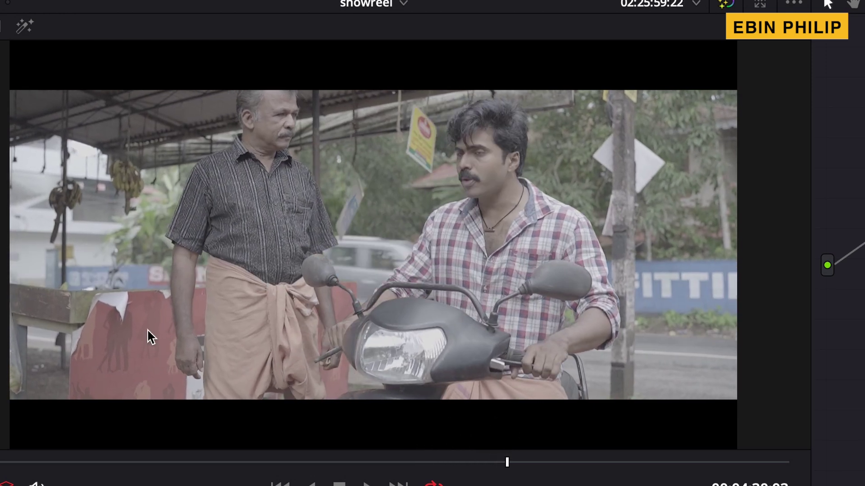
{"action": "left_click", "coordinate": [19, 462]}
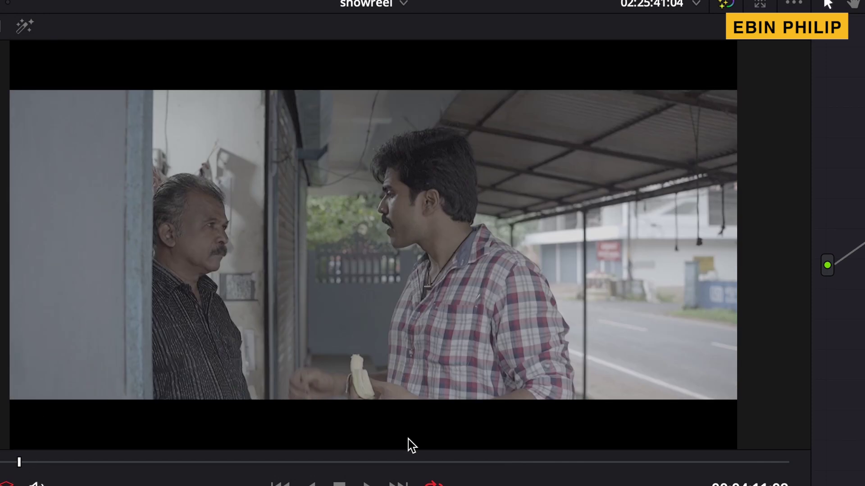
{"action": "left_click_drag", "start_coordinate": [574, 464], "coordinate": [460, 427]}
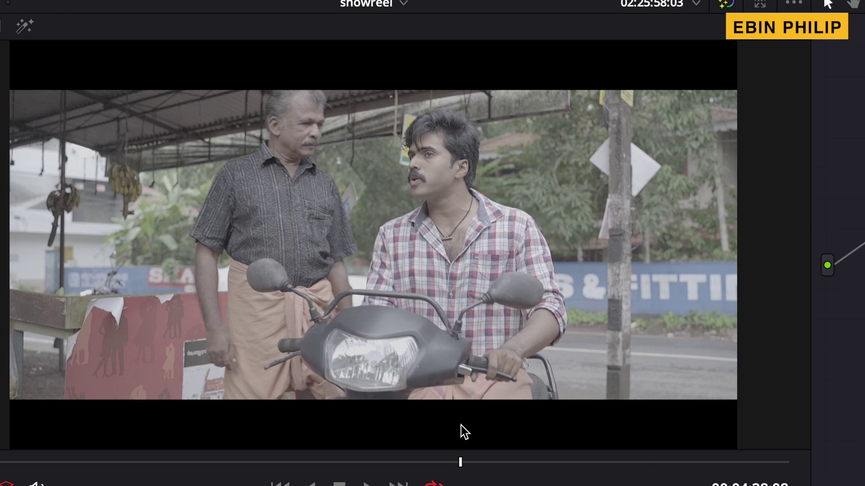
Lower the custom curve's white point and pull in its black point to crush shadows
{"action": "key", "text": "shift+z"}
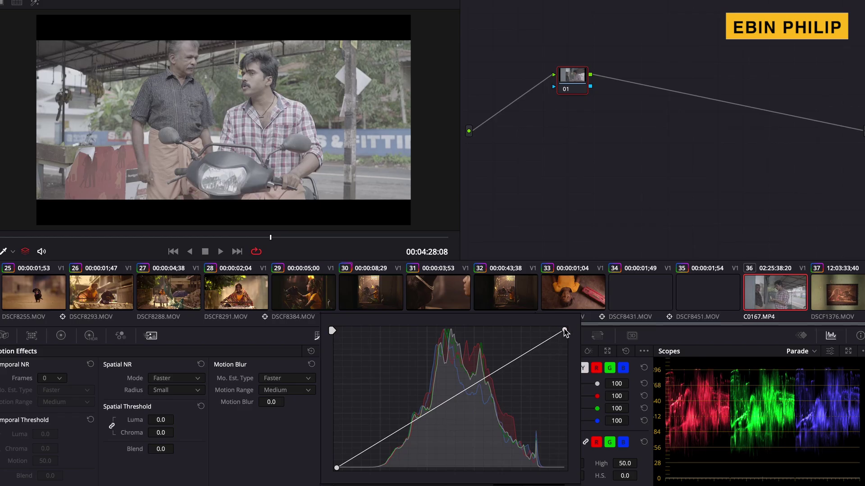
{"action": "left_click_drag", "start_coordinate": [565, 333], "coordinate": [564, 349]}
{"action": "left_click_drag", "start_coordinate": [338, 469], "coordinate": [379, 469]}
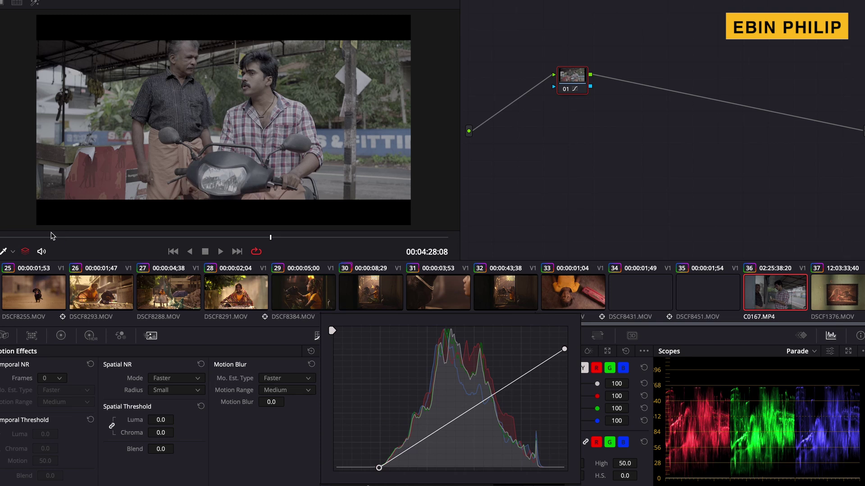
Scrub between the doorway and scooter shots, then return to the clip start
{"action": "left_click_drag", "start_coordinate": [96, 238], "coordinate": [218, 239]}
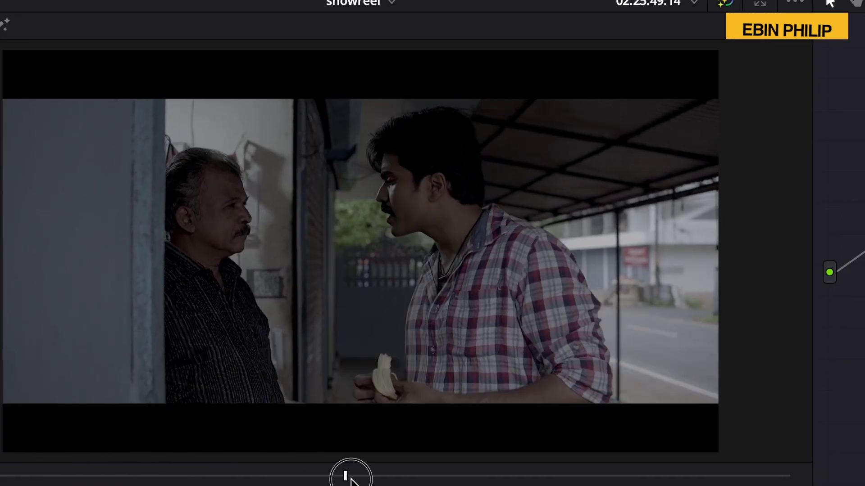
{"action": "left_click_drag", "start_coordinate": [350, 479], "coordinate": [593, 479]}
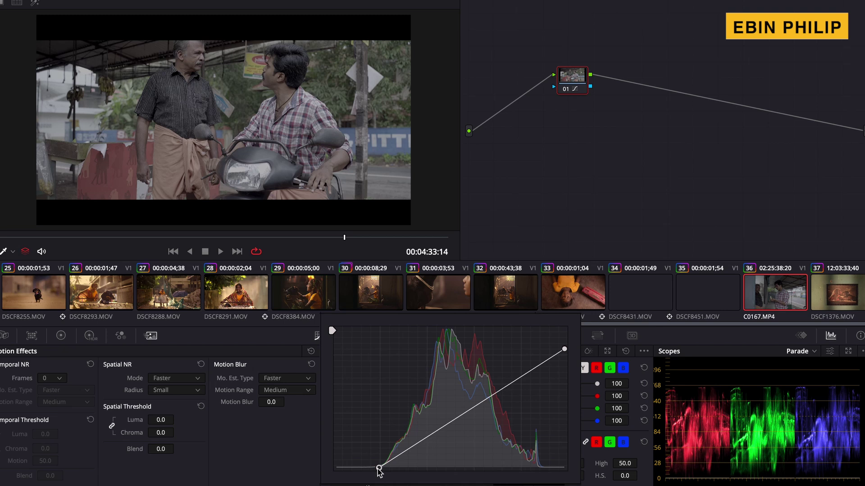
{"action": "left_click", "coordinate": [17, 243]}
{"action": "left_click_drag", "start_coordinate": [17, 241], "coordinate": [13, 241]}
Ease the curve's black point back left and raise saturation to 93.00 in Color Wheels
{"action": "left_click_drag", "start_coordinate": [380, 469], "coordinate": [359, 469]}
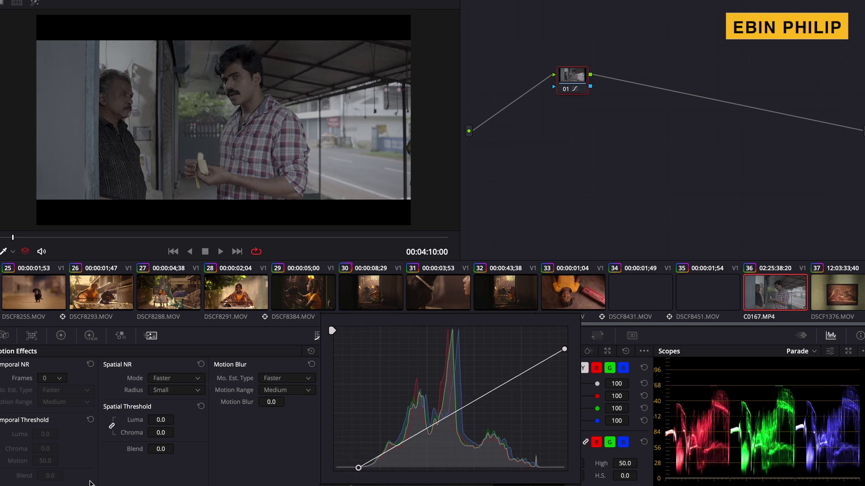
{"action": "left_click", "coordinate": [60, 336]}
{"action": "left_click_drag", "start_coordinate": [241, 472], "coordinate": [360, 477]}
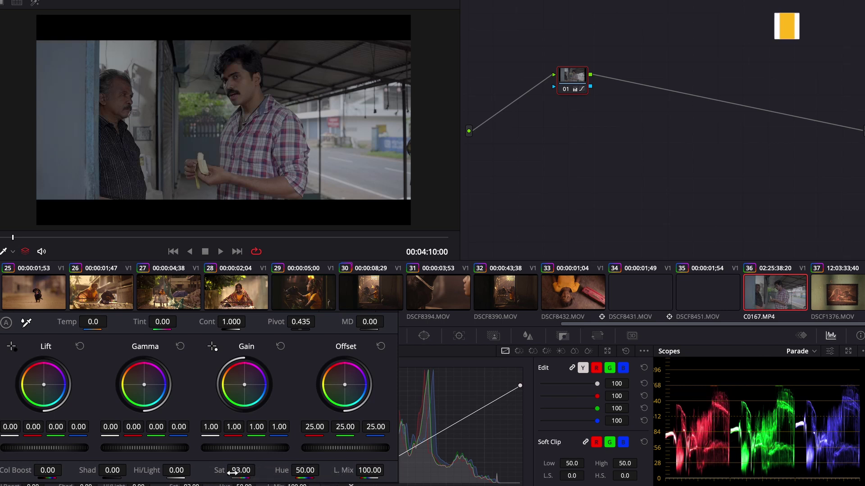
{"action": "left_click_drag", "start_coordinate": [34, 242], "coordinate": [60, 253]}
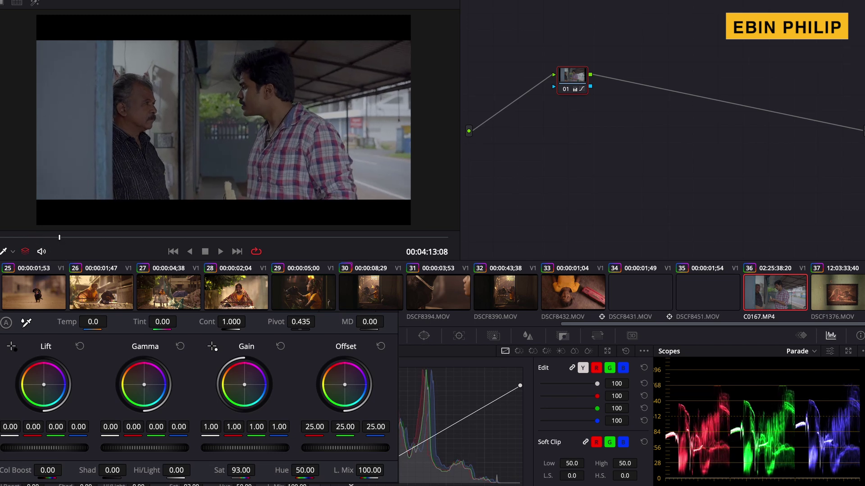
Search the Effects Library for 'color' and apply Color Stabilizer to node 02
{"action": "key", "text": "alt+f"}
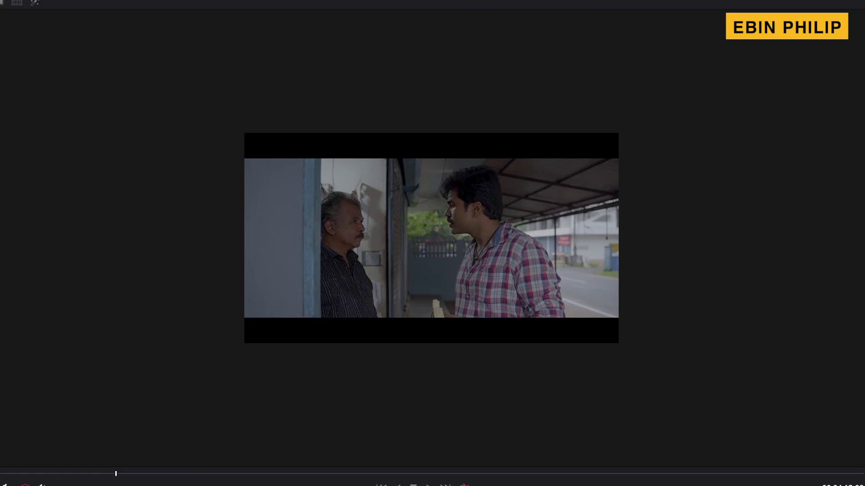
{"action": "key", "text": "alt+f"}
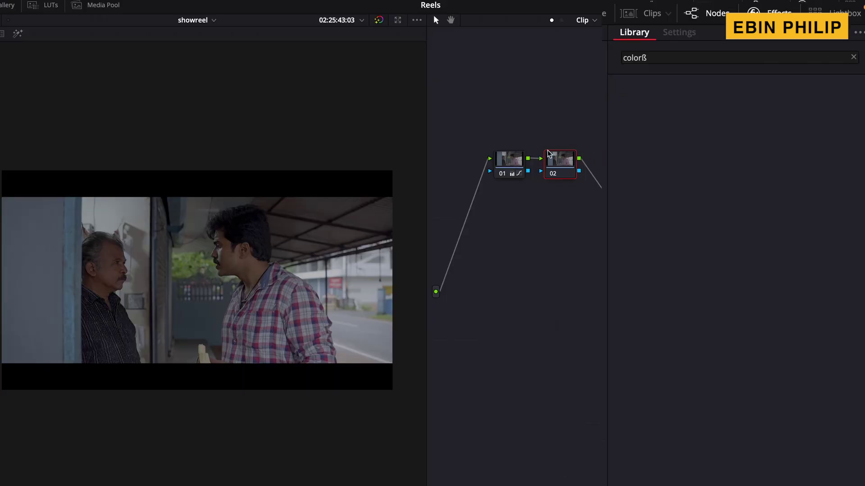
{"action": "left_click", "coordinate": [667, 58]}
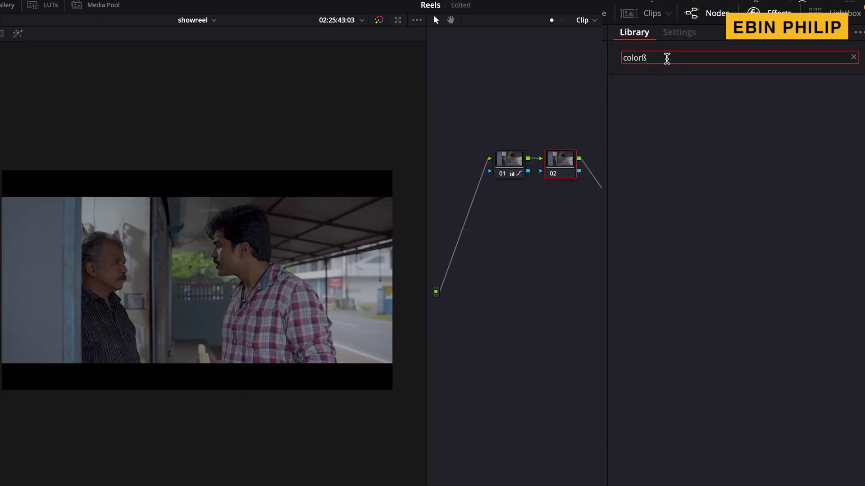
{"action": "key", "text": "BackSpace"}
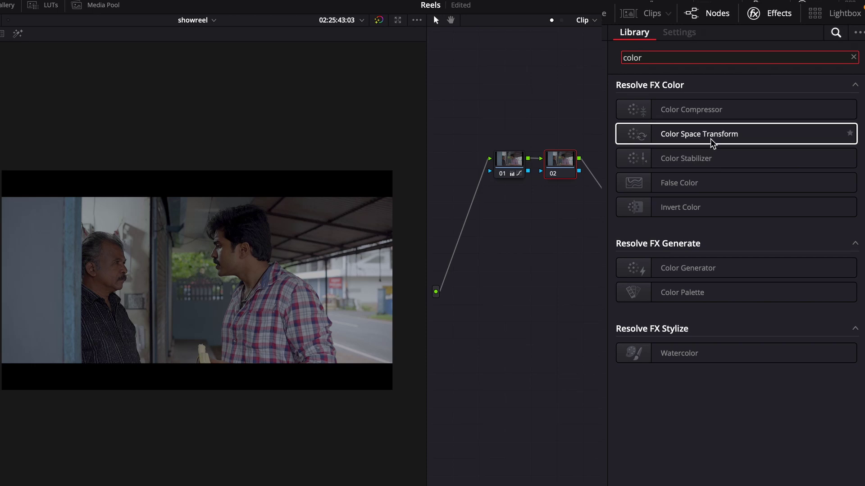
{"action": "left_click_drag", "start_coordinate": [704, 158], "coordinate": [576, 164]}
Place the stabilizer's analysis region over the younger man's plaid shirt
{"action": "left_click_drag", "start_coordinate": [201, 277], "coordinate": [279, 327]}
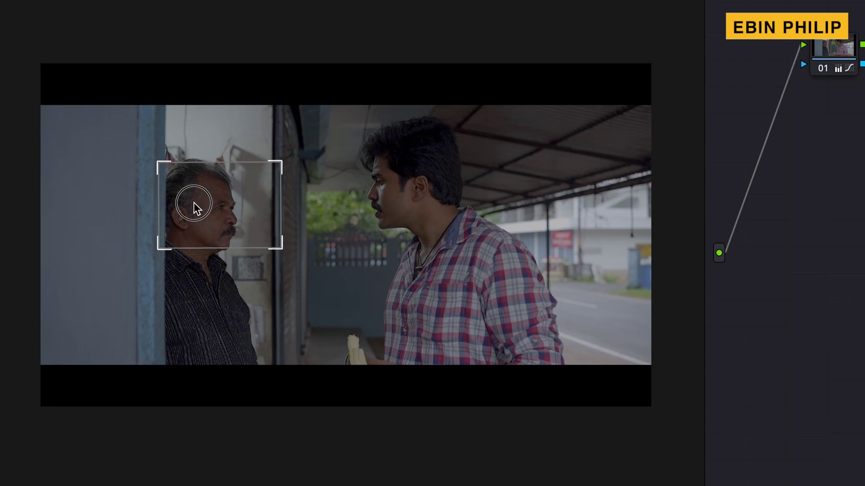
{"action": "left_click_drag", "start_coordinate": [99, 263], "coordinate": [270, 332]}
{"action": "left_click_drag", "start_coordinate": [460, 312], "coordinate": [463, 304]}
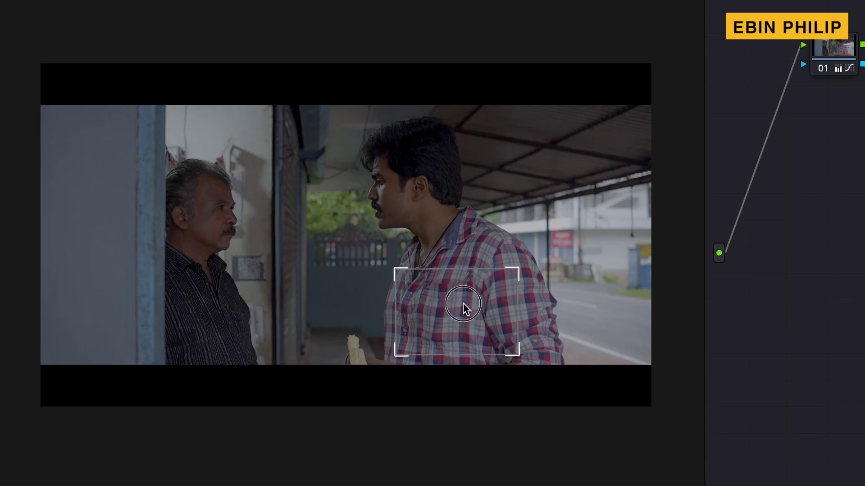
{"action": "left_click_drag", "start_coordinate": [463, 303], "coordinate": [463, 304]}
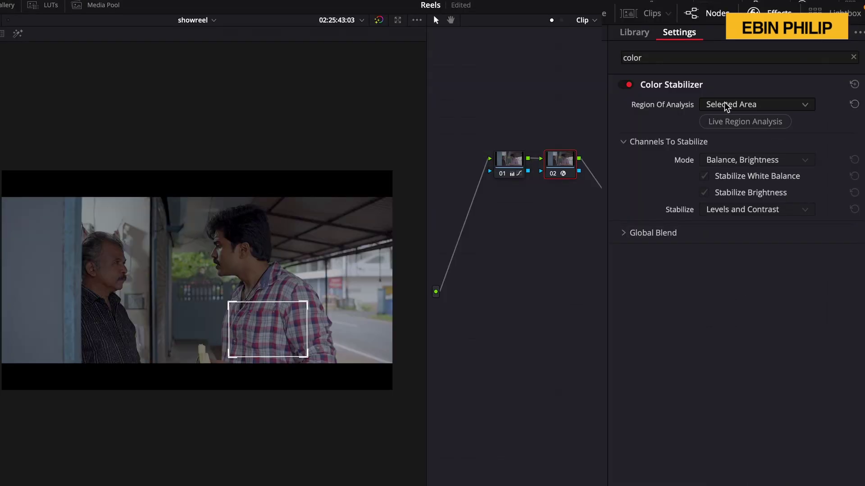
Try Entire Frame, undo back to Selected Area, and keep Balance, Brightness mode (Mean Level 0.378)
{"action": "left_click", "coordinate": [738, 105]}
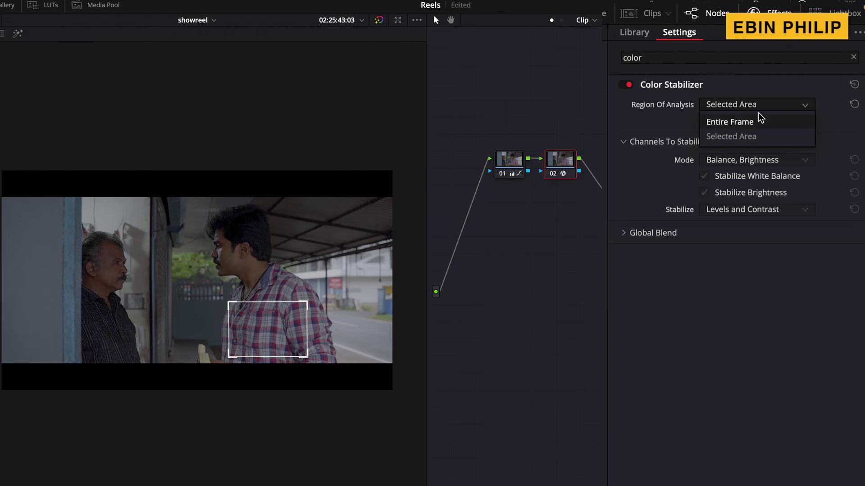
{"action": "left_click", "coordinate": [736, 122]}
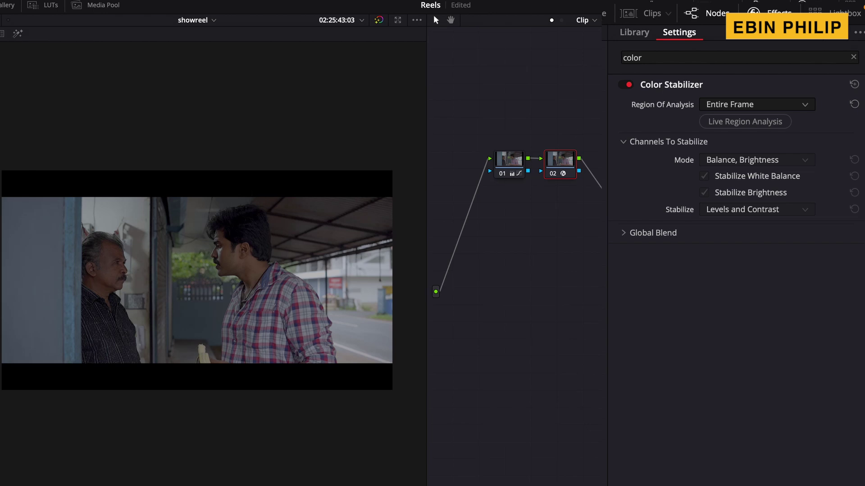
{"action": "key", "text": "ctrl+z"}
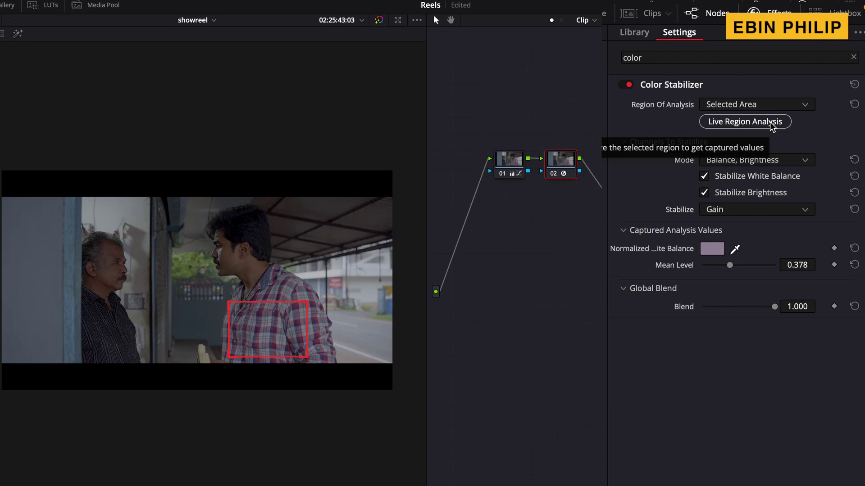
{"action": "left_click", "coordinate": [779, 162]}
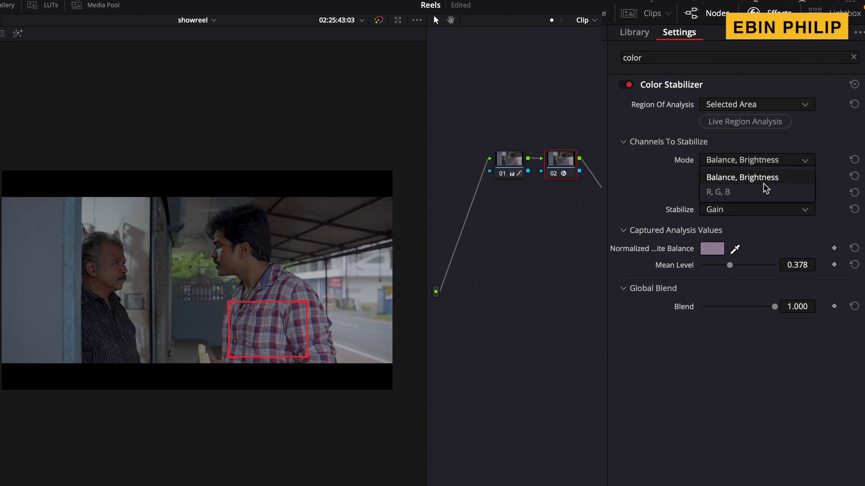
{"action": "left_click", "coordinate": [517, 185]}
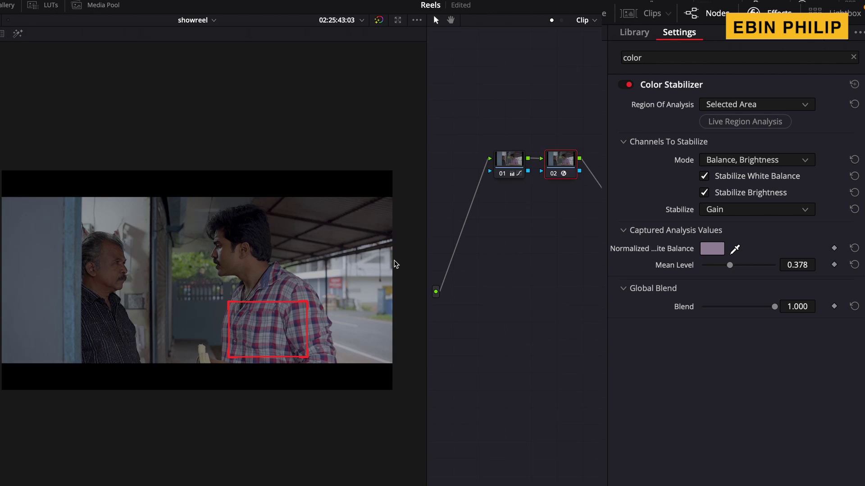
Try the stabilization mode options and settle on Balance, Brightness
{"action": "left_click", "coordinate": [746, 160]}
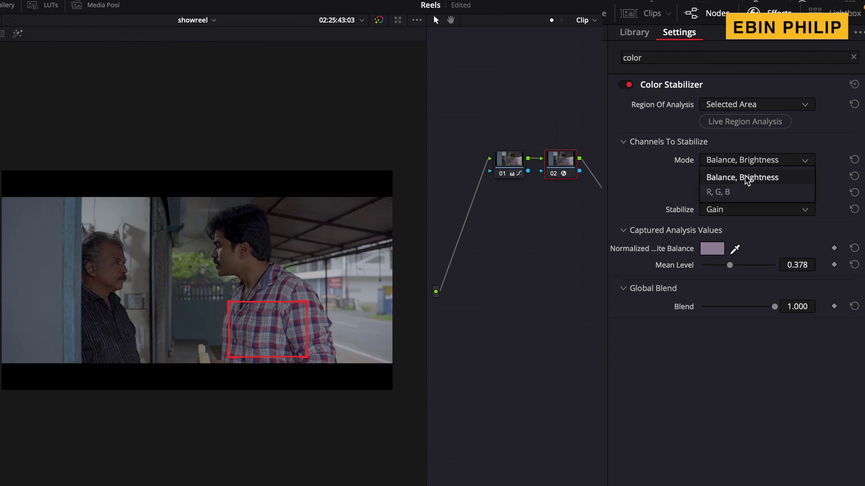
{"action": "left_click", "coordinate": [795, 160]}
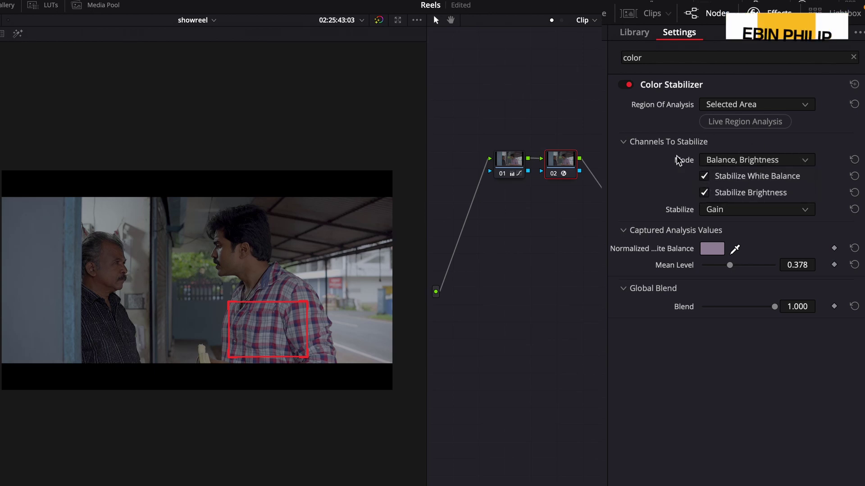
{"action": "left_click", "coordinate": [804, 160]}
{"action": "left_click", "coordinate": [752, 193]}
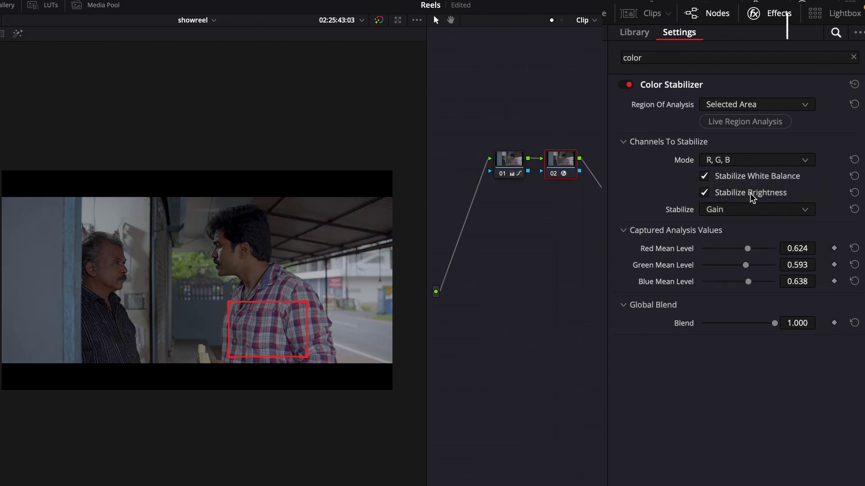
{"action": "left_click", "coordinate": [783, 161]}
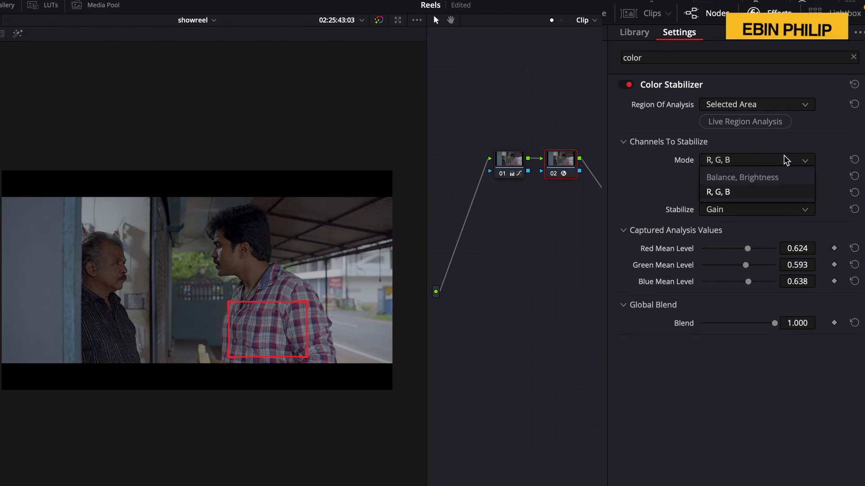
{"action": "left_click", "coordinate": [756, 178]}
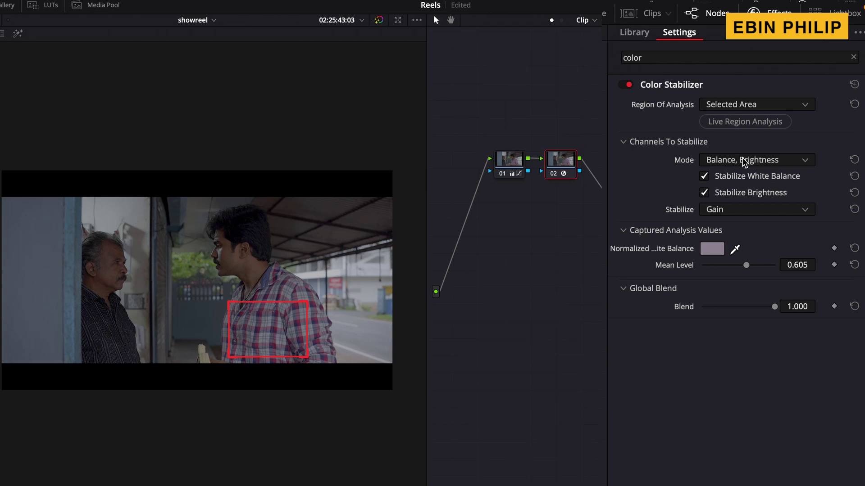
Turn off Stabilize White Balance and change brightness stabilization from Gain to Offset
{"action": "left_click", "coordinate": [705, 177]}
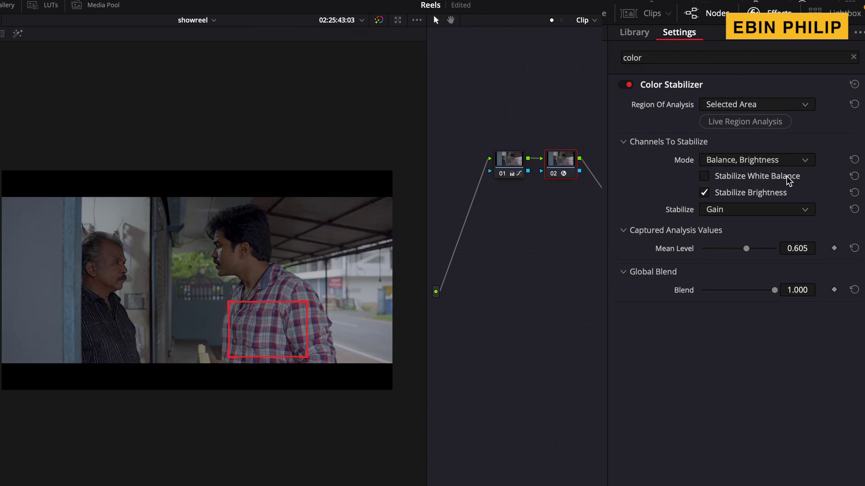
{"action": "left_click", "coordinate": [778, 211]}
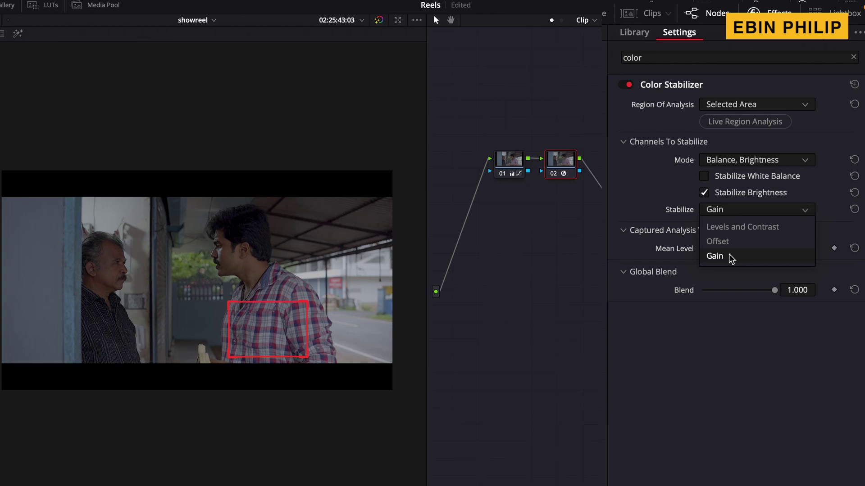
{"action": "left_click", "coordinate": [721, 242]}
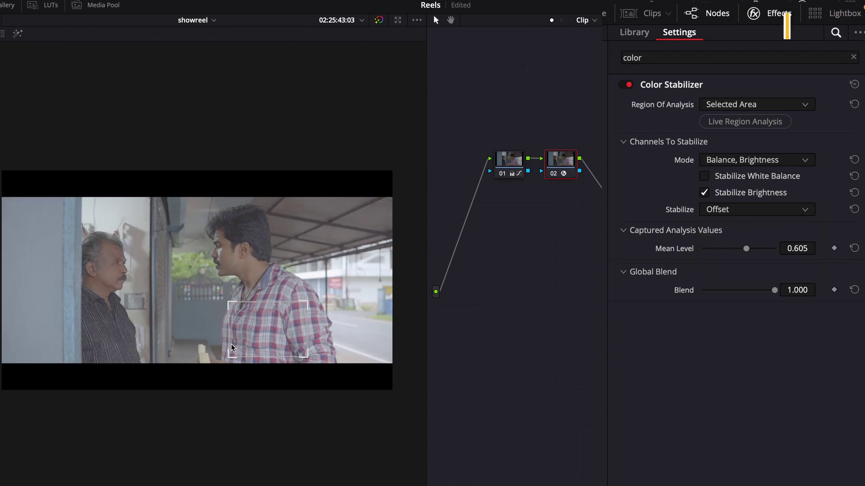
Shuttle the clip backward and forward to review the flicker
{"action": "key", "text": "j"}
{"action": "key", "text": "l"}
{"action": "key", "text": "l"}
{"action": "key", "text": "l"}
{"action": "key", "text": "j"}
{"action": "key", "text": "j"}
{"action": "key", "text": "l"}
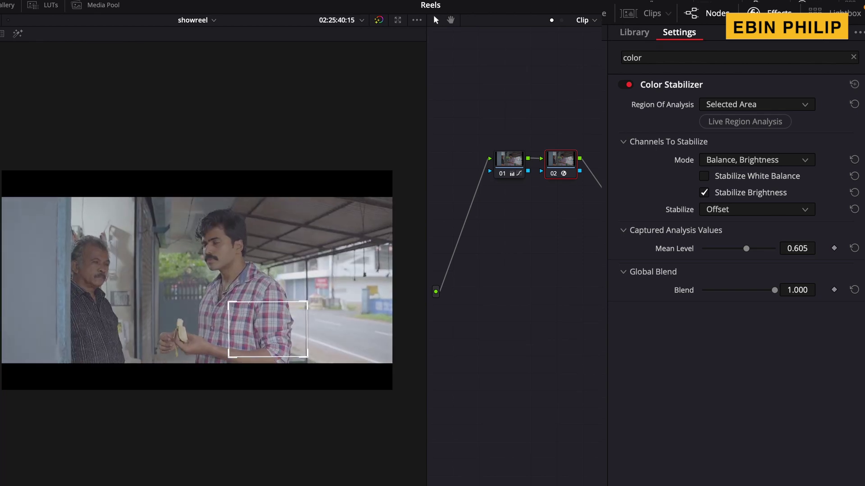
Move the analysis area onto the shirt and re-analyse, bringing Mean Level to 0.398
{"action": "left_click_drag", "start_coordinate": [277, 348], "coordinate": [248, 331]}
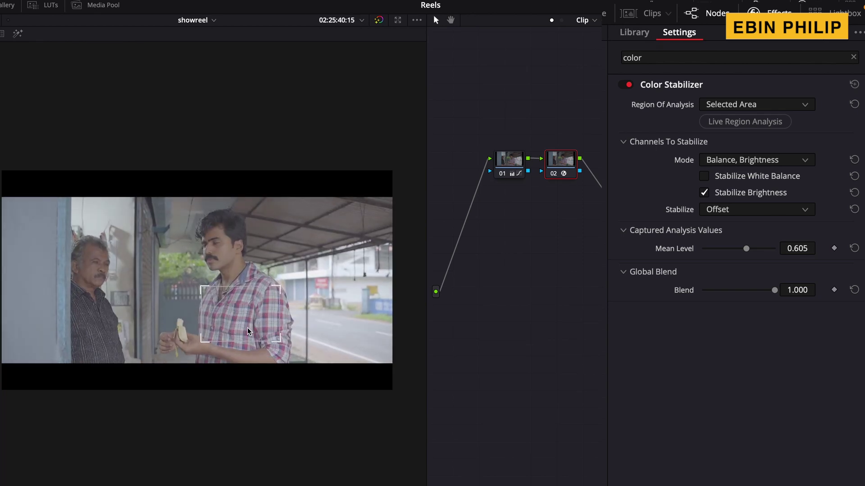
{"action": "mouse_move", "coordinate": [746, 252]}
{"action": "left_mouse_down"}
{"action": "mouse_move", "coordinate": [725, 249]}
{"action": "mouse_move", "coordinate": [735, 250]}
{"action": "left_mouse_up"}
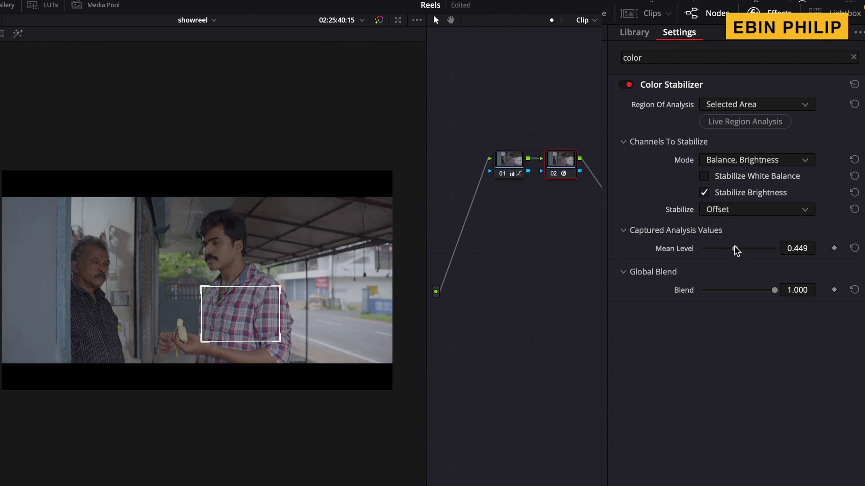
{"action": "left_click", "coordinate": [735, 120]}
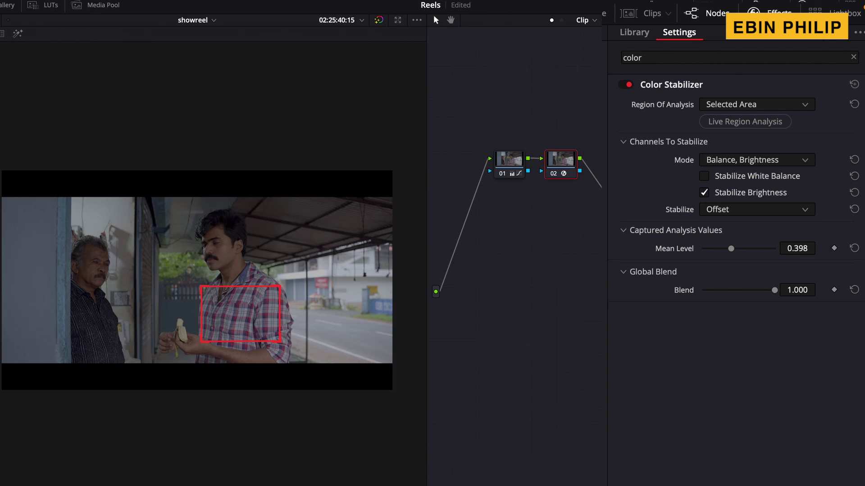
{"action": "key", "text": "space"}
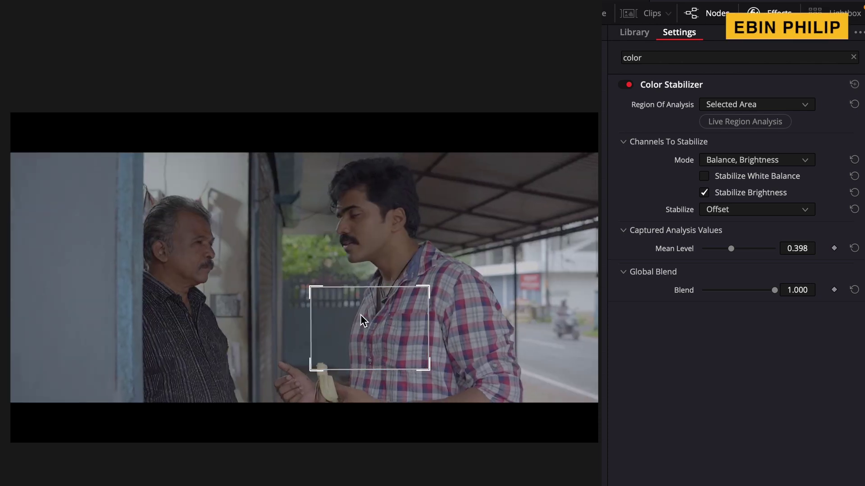
Shrink the analysis area to a smaller patch on the plaid shirt
{"action": "left_click_drag", "start_coordinate": [311, 287], "coordinate": [328, 299]}
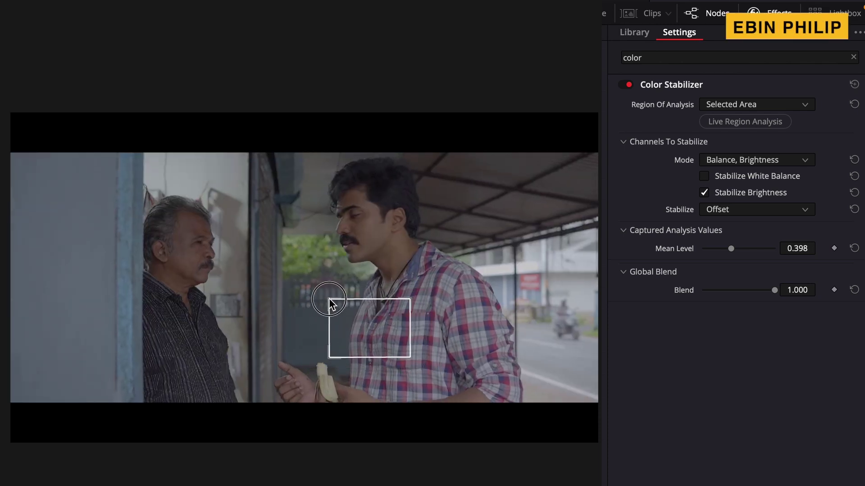
{"action": "left_click_drag", "start_coordinate": [364, 334], "coordinate": [406, 341]}
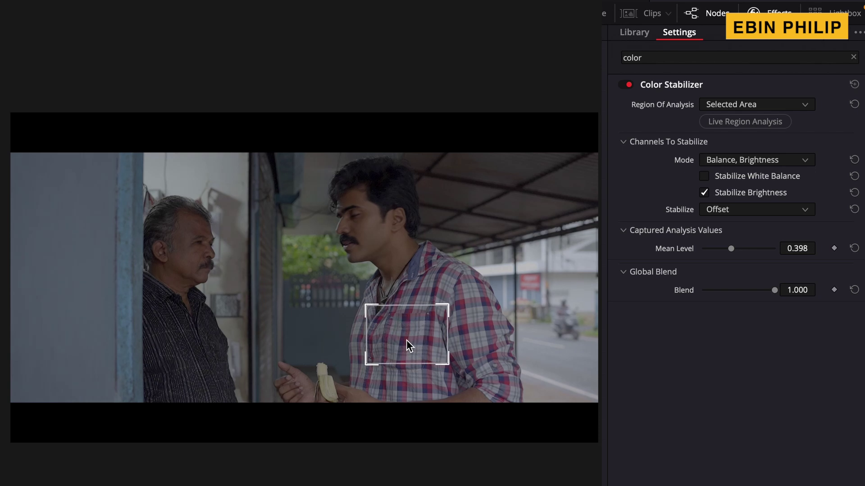
{"action": "left_click_drag", "start_coordinate": [453, 306], "coordinate": [436, 312]}
{"action": "left_click_drag", "start_coordinate": [412, 348], "coordinate": [430, 328]}
Re-analyse the smaller patch to Mean Level 0.386, then set Region Of Analysis to Entire Frame
{"action": "key", "text": "alt+f"}
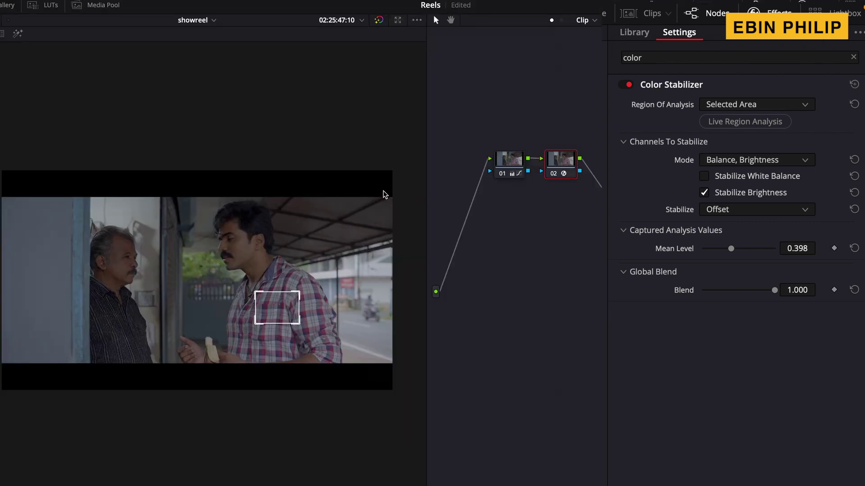
{"action": "left_click", "coordinate": [736, 127]}
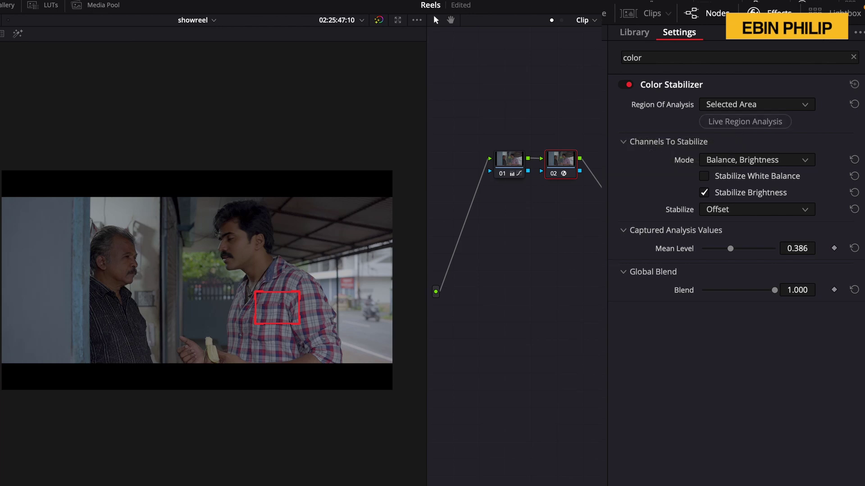
{"action": "key", "text": "space"}
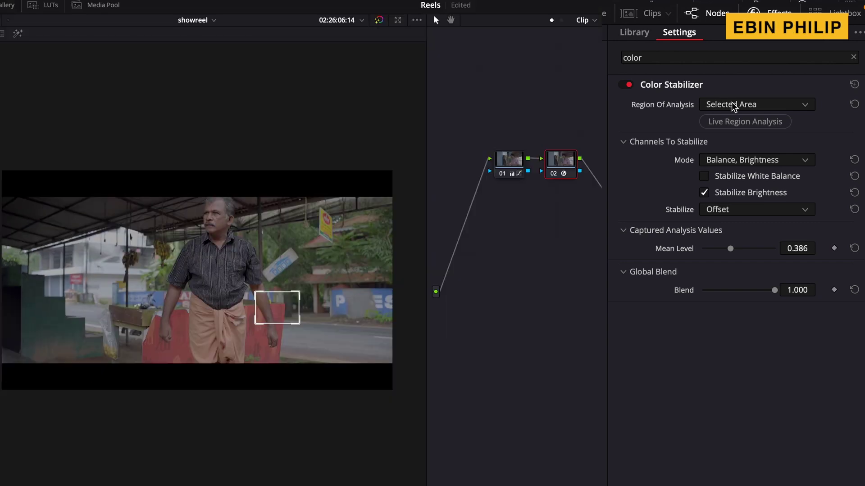
{"action": "left_click", "coordinate": [730, 104]}
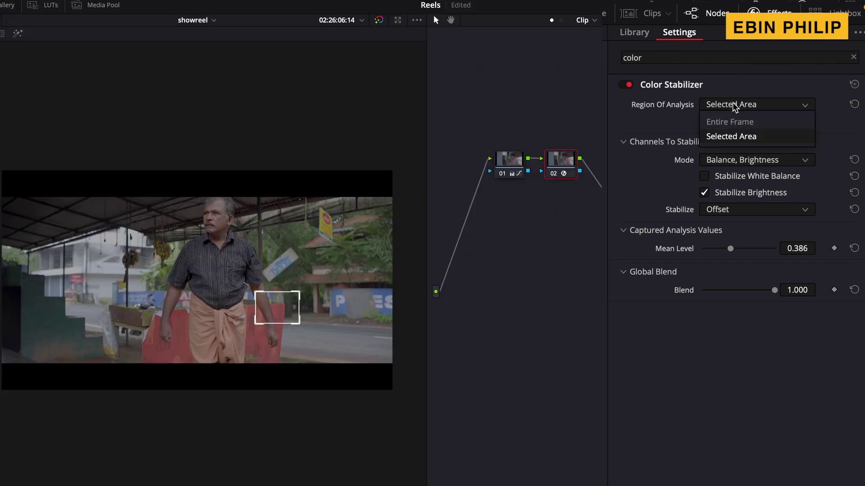
{"action": "left_click", "coordinate": [730, 122]}
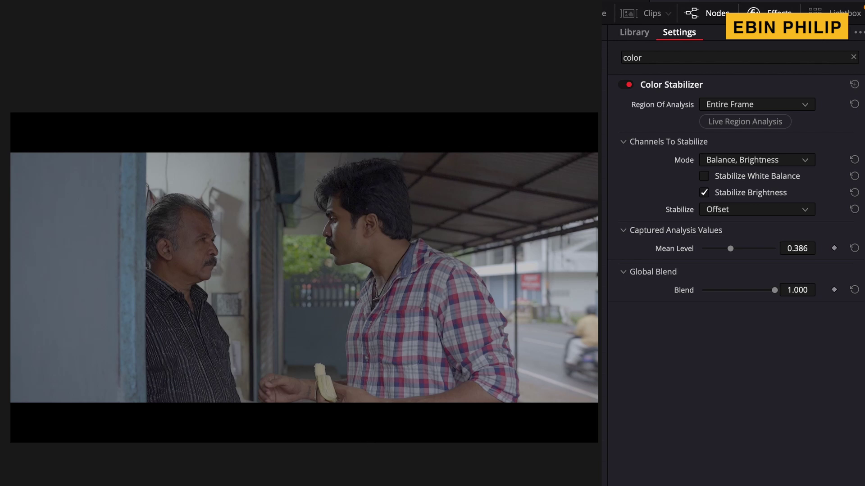
Keep Entire Frame as the region, rewind, and re-run Live Region Analysis for Mean Level 0.340
{"action": "key", "text": "alt+f"}
{"action": "left_click", "coordinate": [753, 104]}
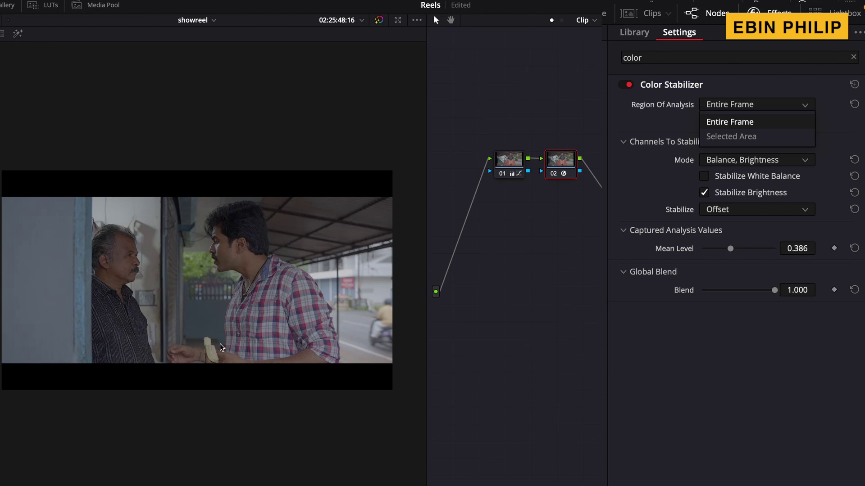
{"action": "left_click", "coordinate": [739, 121]}
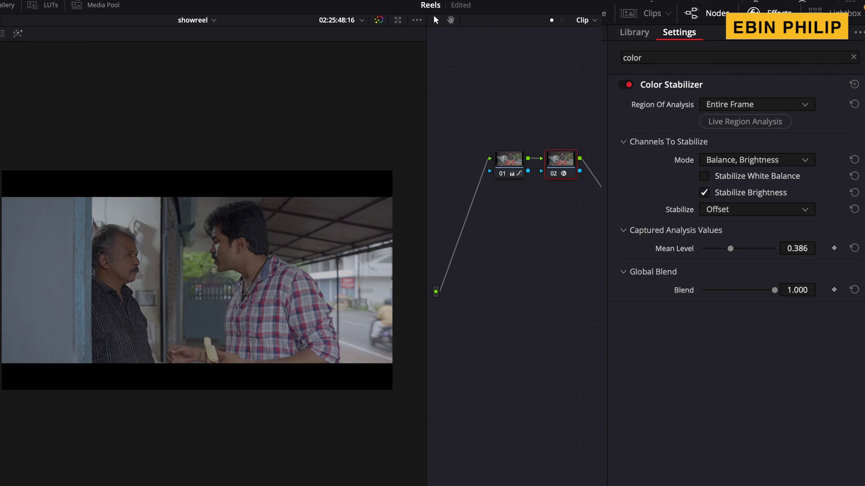
{"action": "key", "text": "j"}
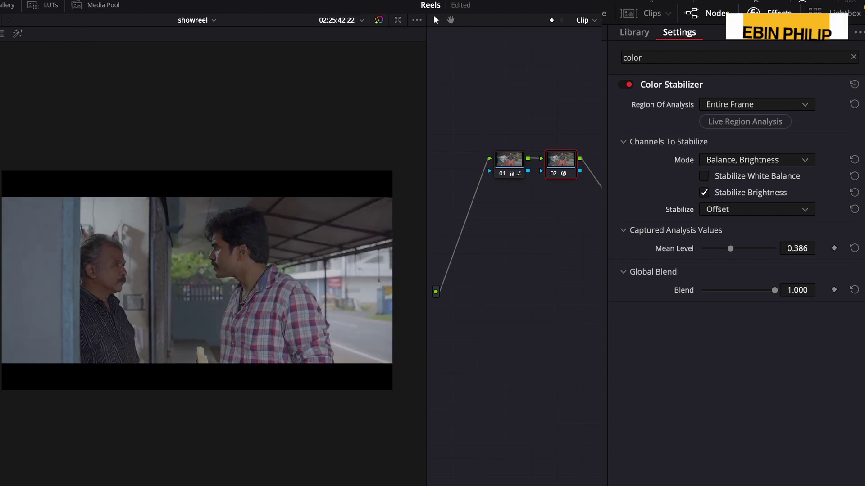
{"action": "left_click", "coordinate": [726, 121]}
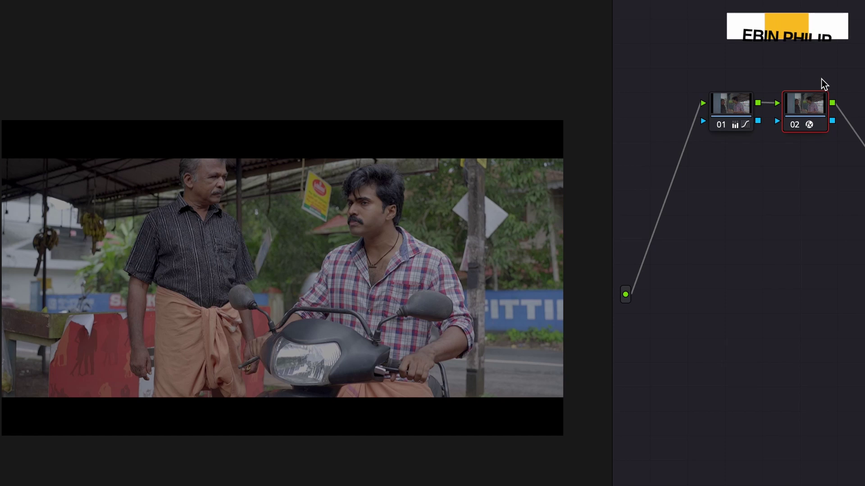
Disable node 02 to compare the clip without the Color Stabilizer
{"action": "left_click", "coordinate": [794, 126]}
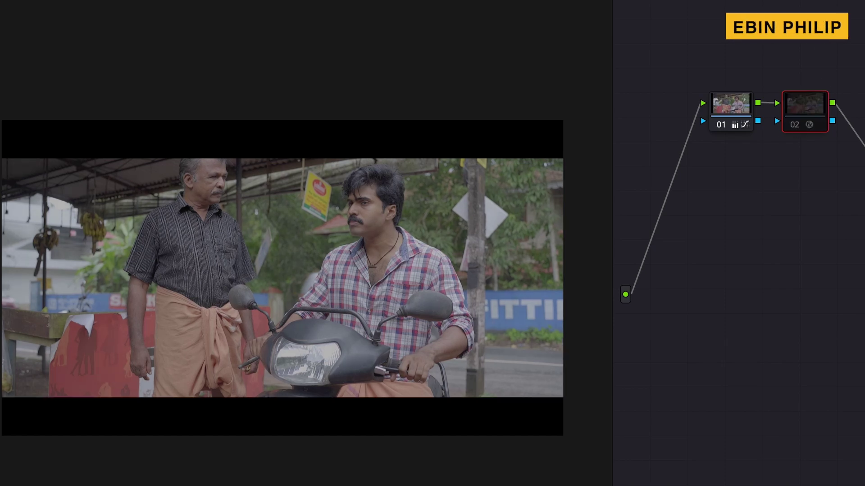